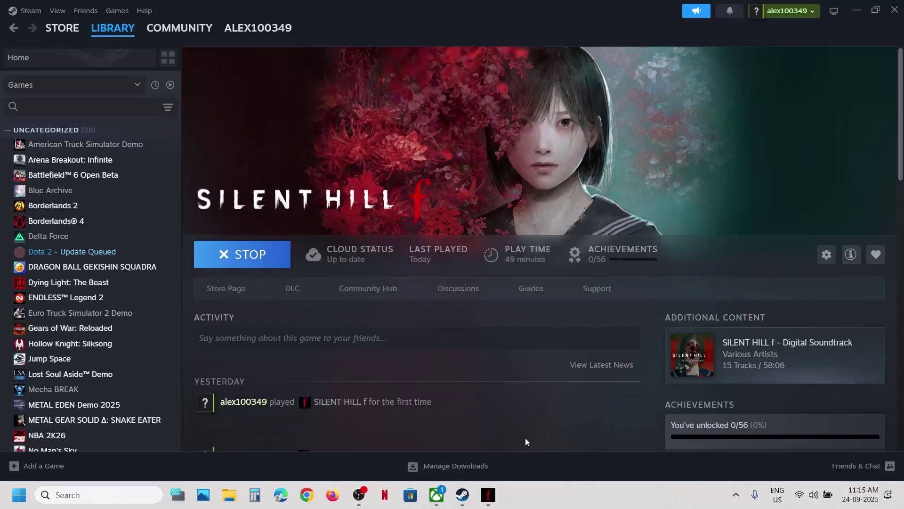
# Bring Silent Hill f forward and change its screen mode from Fullscreen to Borderless window.
pyautogui.click(488, 494)
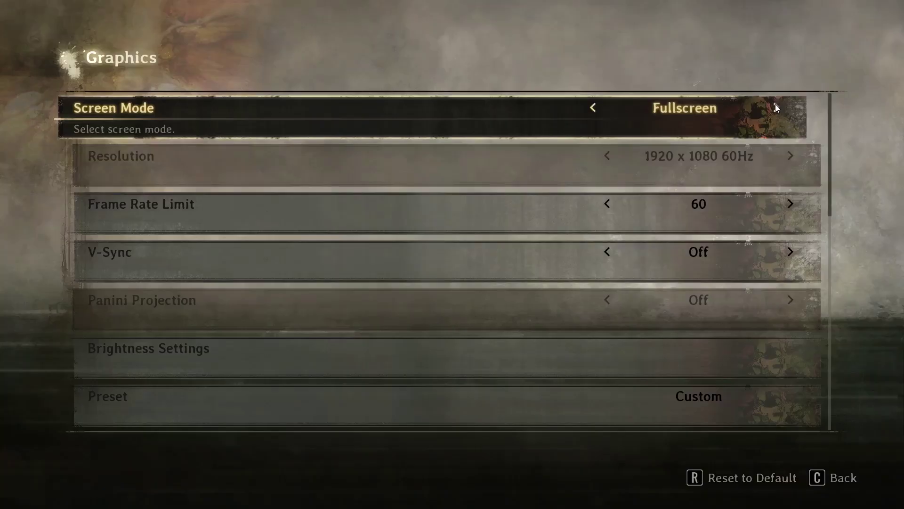
pyautogui.click(775, 105)
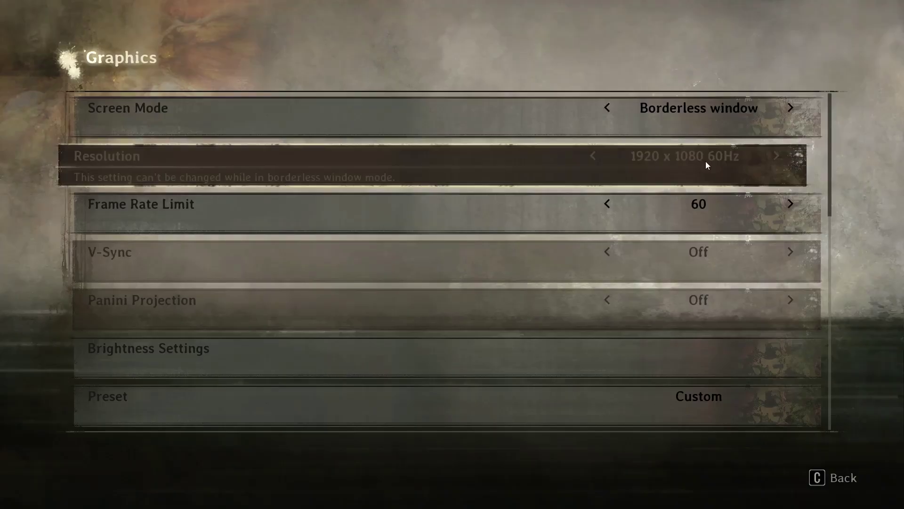
# Switch to Windowed, try another resolution and return to 1920 x 1080, then restore Fullscreen.
pyautogui.click(779, 110)
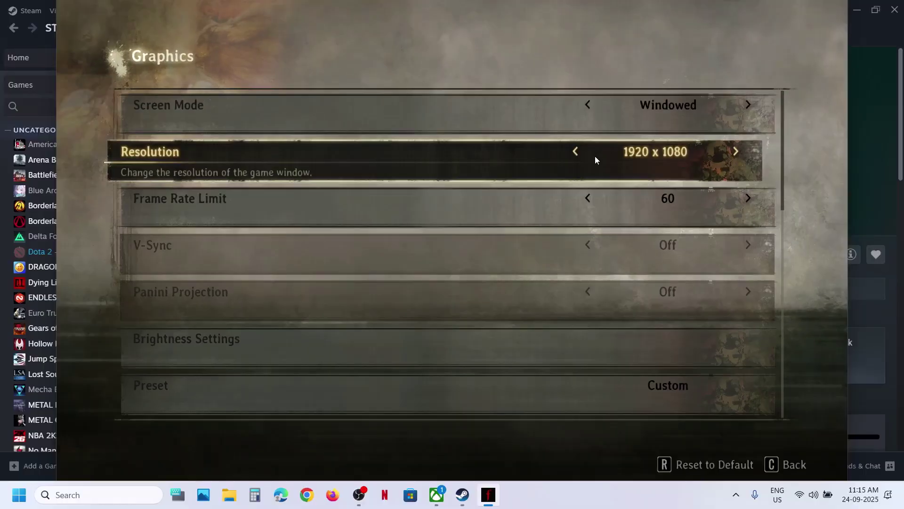
pyautogui.click(595, 157)
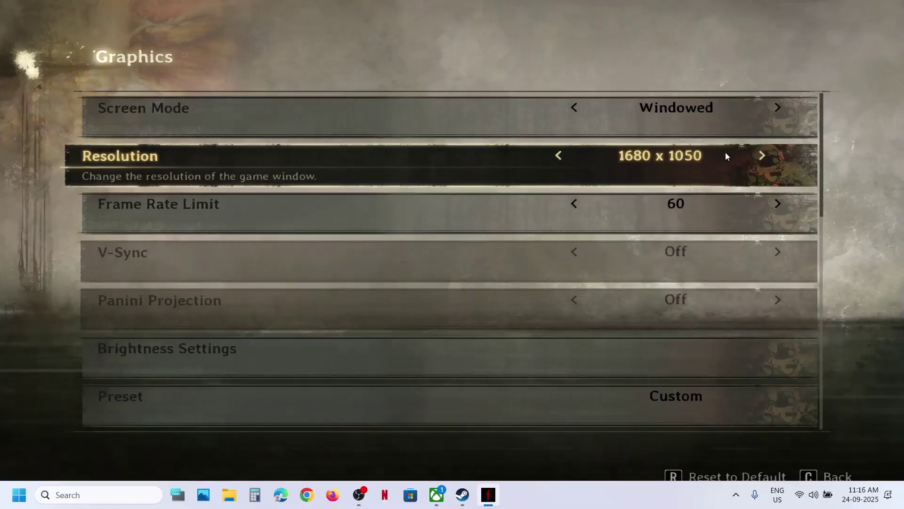
pyautogui.click(726, 151)
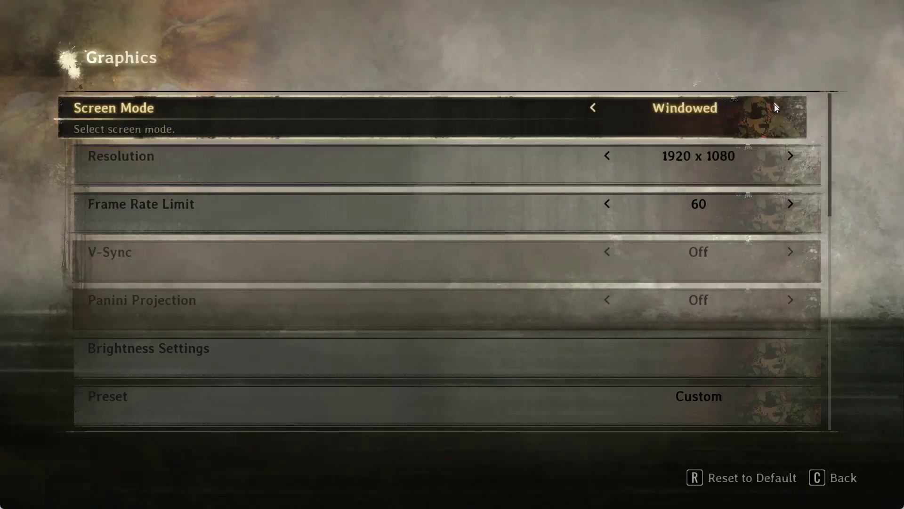
pyautogui.click(775, 104)
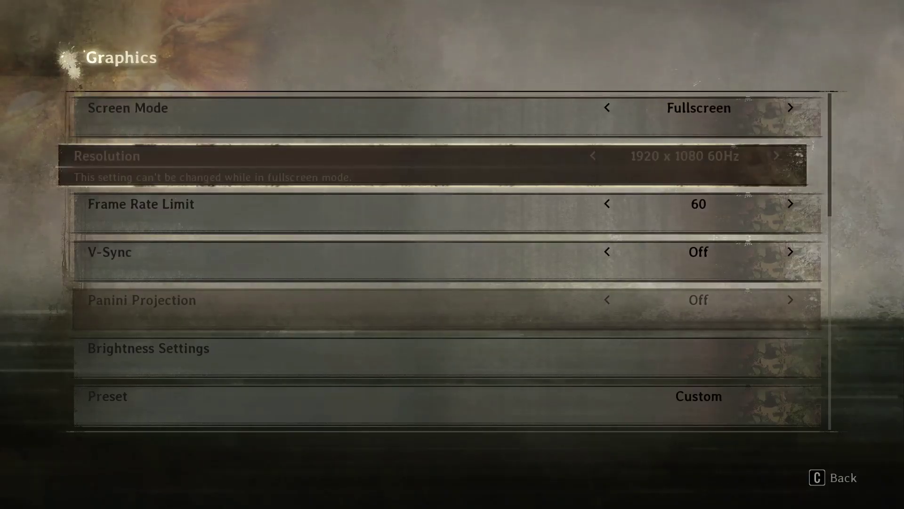
# Leave the game and open Windows Settings at System > Display.
pyautogui.hotkey('alt', 'Tab')
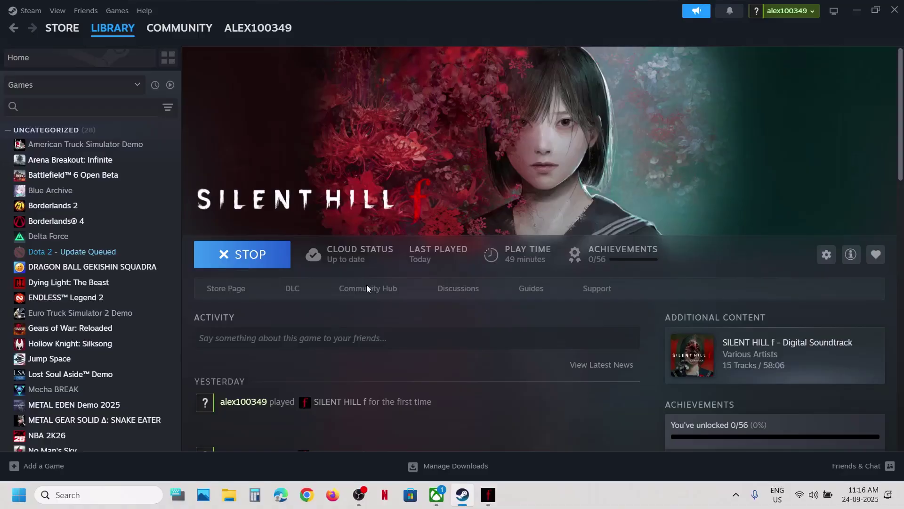
pyautogui.click(20, 495)
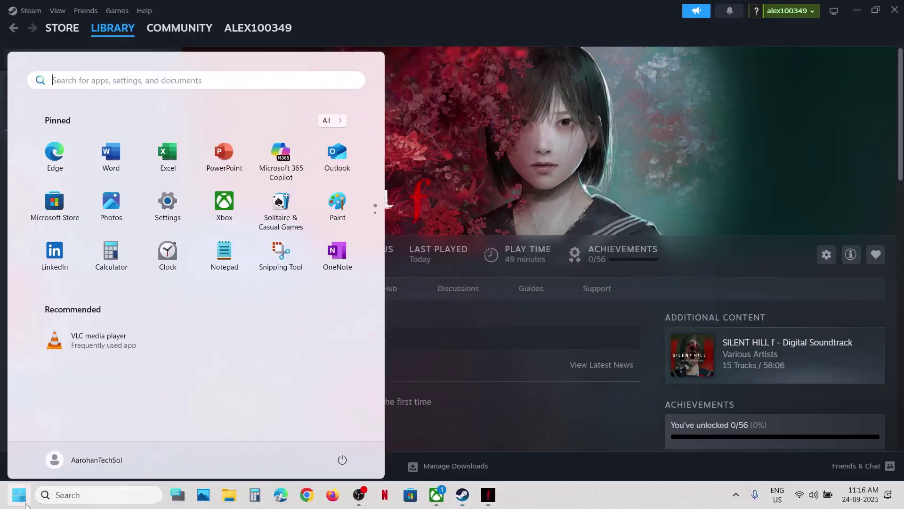
pyautogui.click(168, 207)
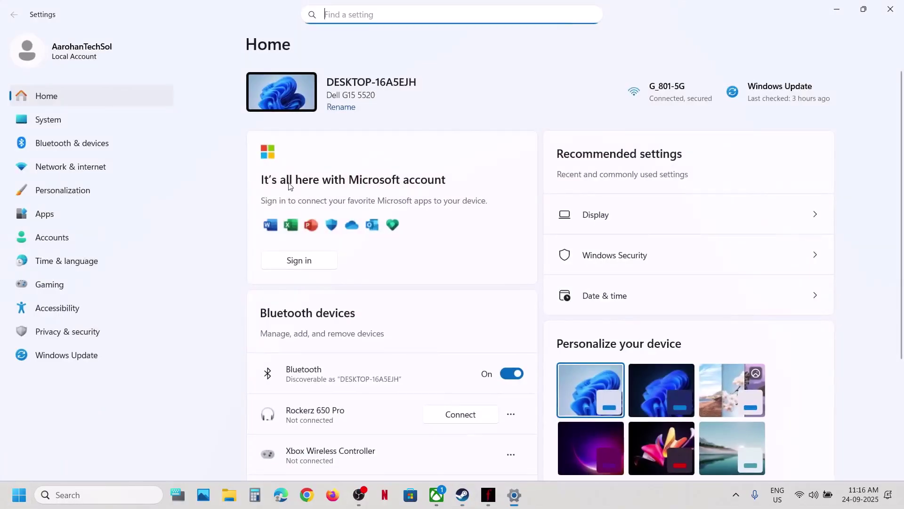
pyautogui.click(54, 126)
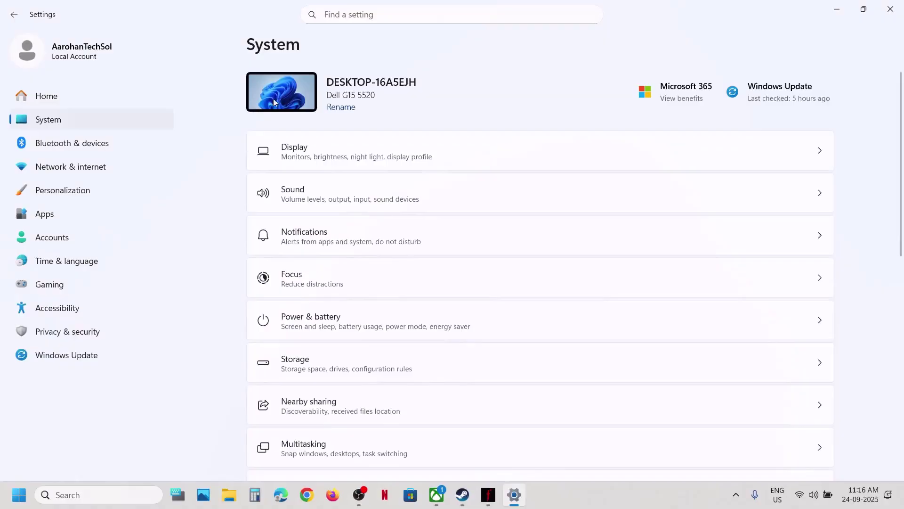
pyautogui.click(309, 150)
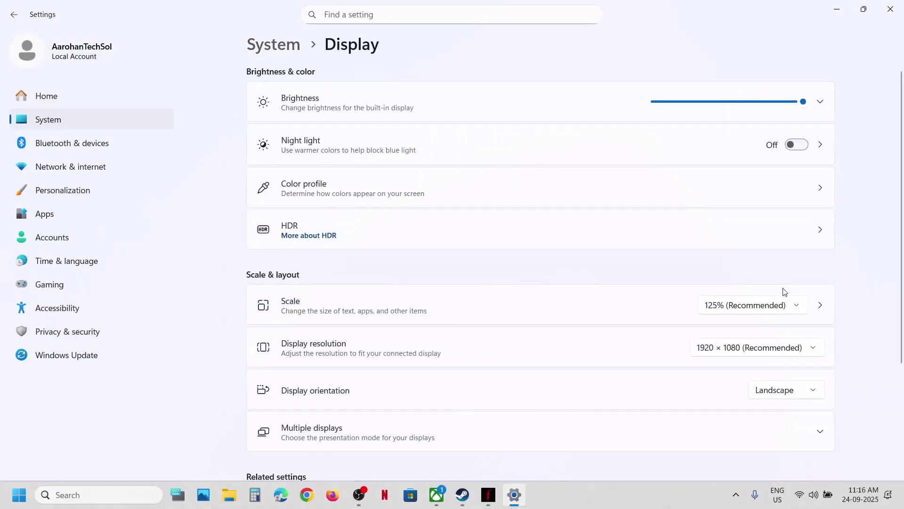
# Set the desktop display resolution to 1680 × 1050 and keep the change.
pyautogui.click(762, 347)
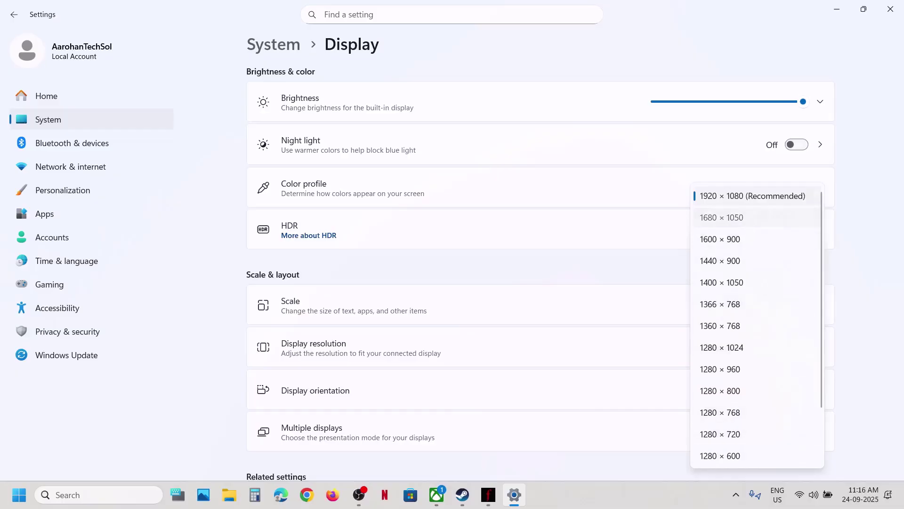
pyautogui.click(721, 216)
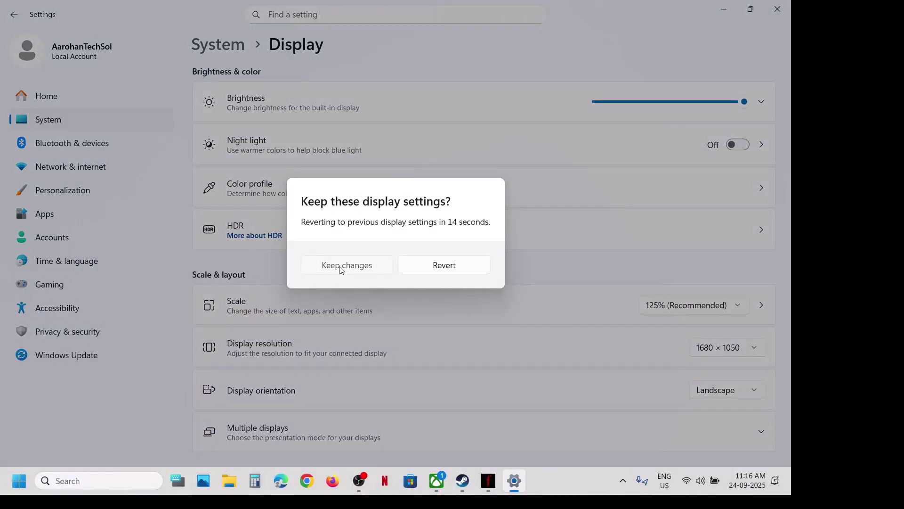
pyautogui.click(341, 269)
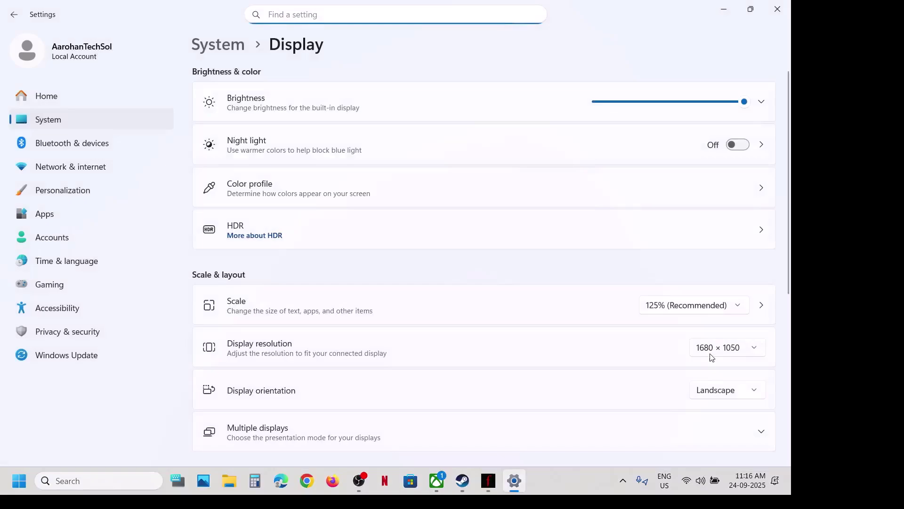
# Relaunch Silent Hill f from Steam, confirm the launch option, and switch to the starting game.
pyautogui.click(488, 480)
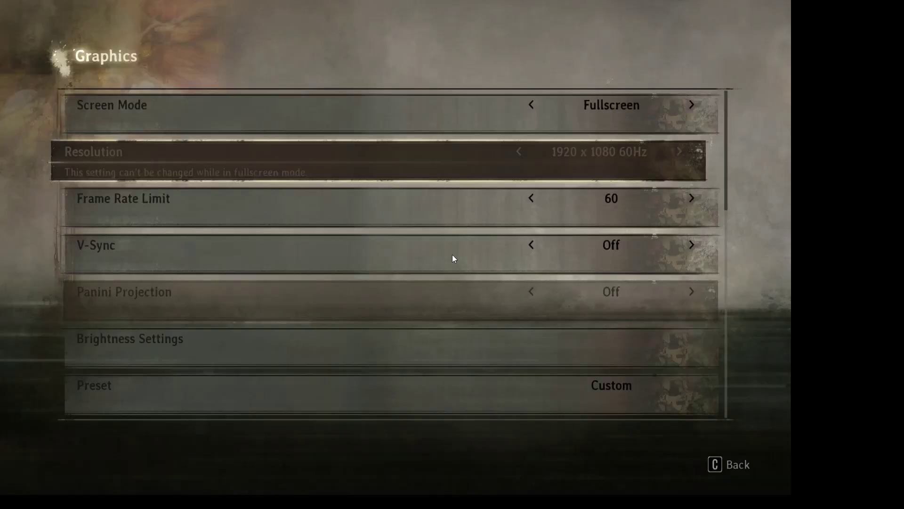
pyautogui.hotkey('alt', 'Tab')
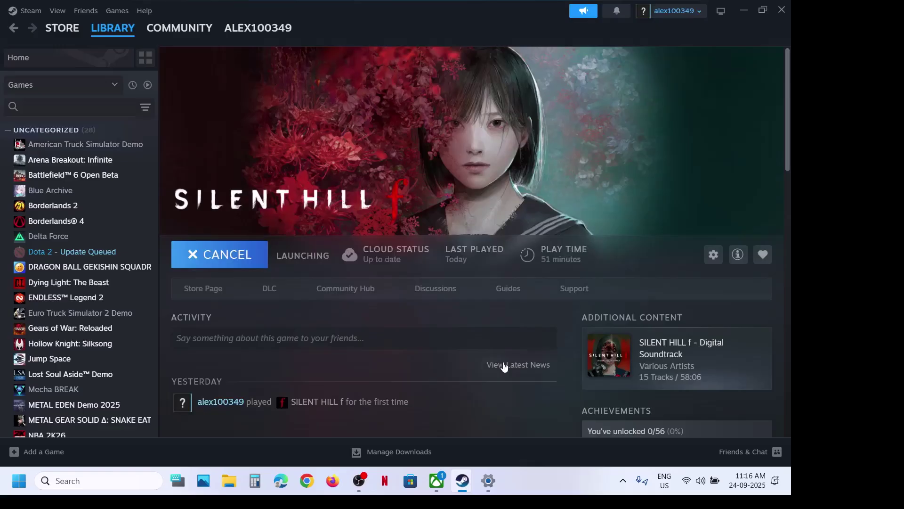
pyautogui.click(424, 341)
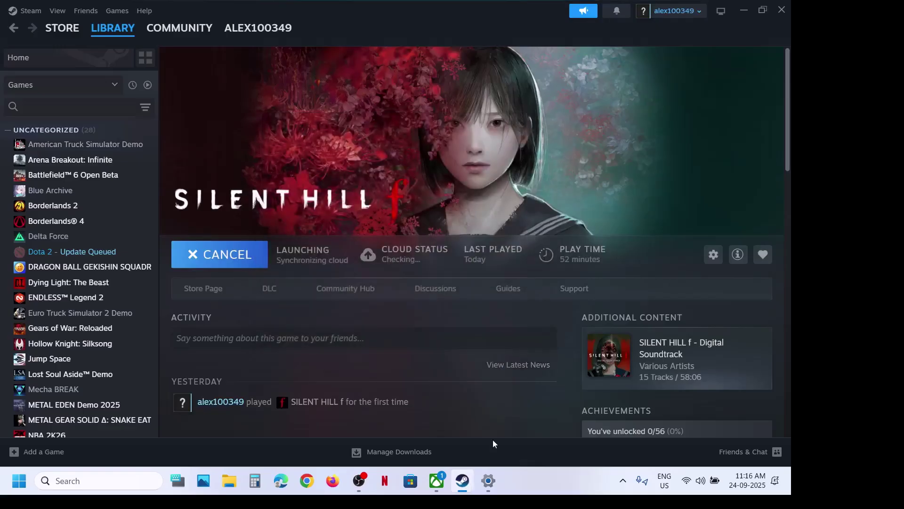
pyautogui.click(488, 480)
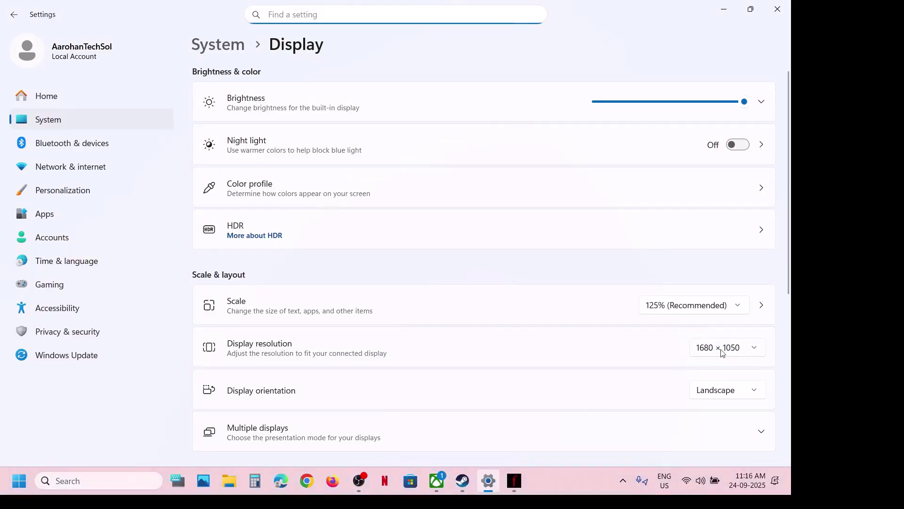
pyautogui.click(514, 481)
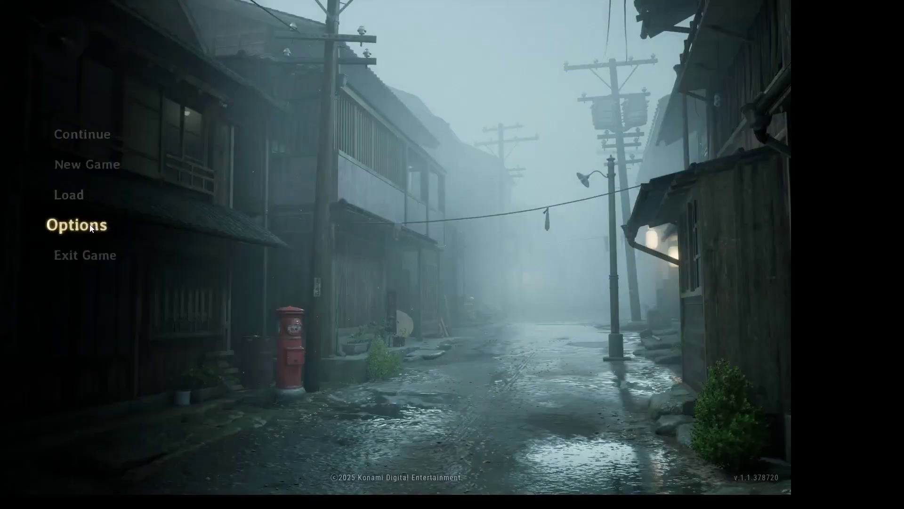
# Check that Options > Graphics shows Fullscreen at 1680 x 1050 60Hz, then return to Settings.
pyautogui.click(89, 223)
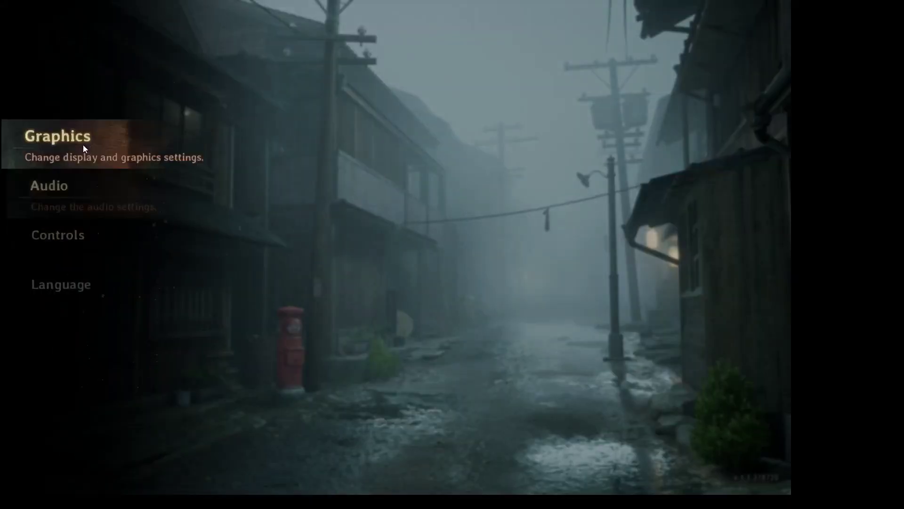
pyautogui.click(83, 144)
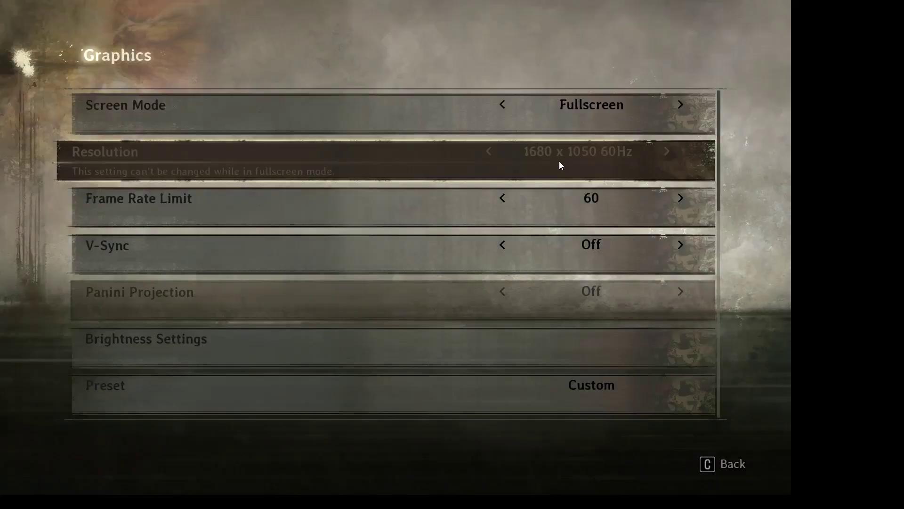
pyautogui.hotkey('alt', 'Tab')
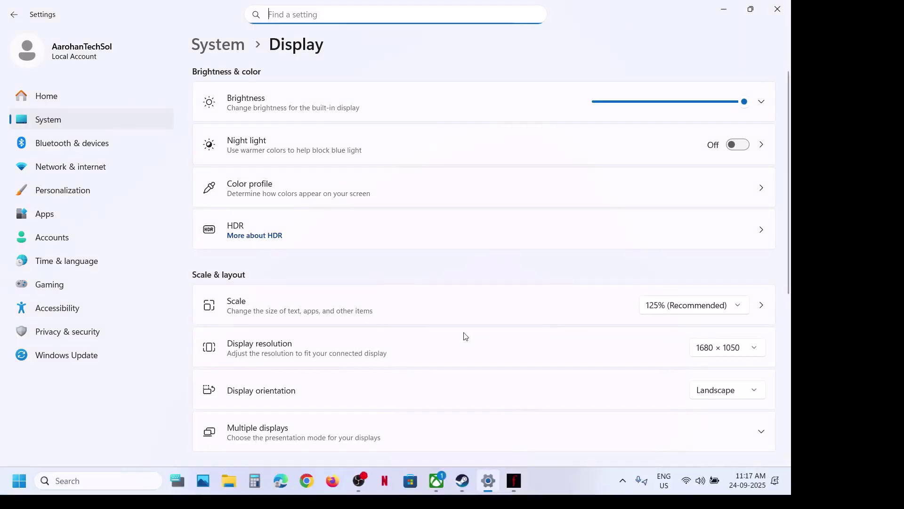
# Trial a 1280 × 960 desktop resolution, revert to 1680 × 1050, and return to the game.
pyautogui.click(725, 347)
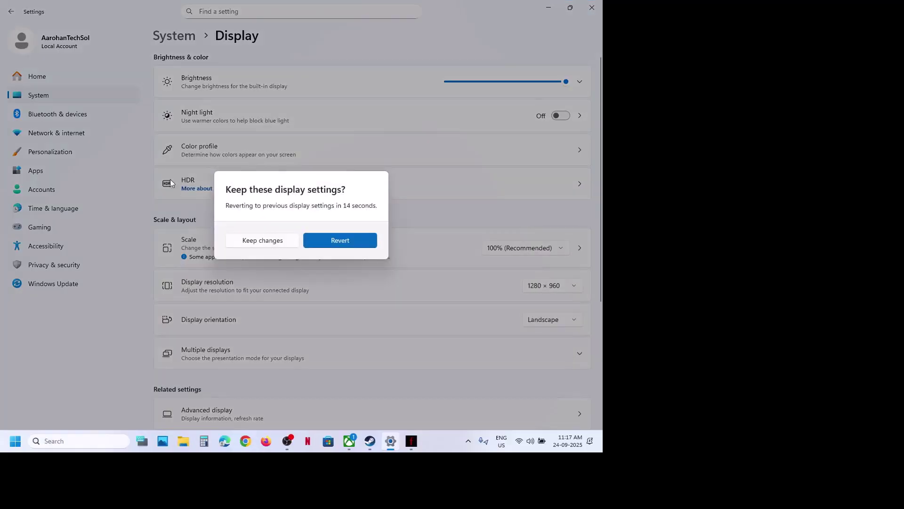
pyautogui.click(333, 240)
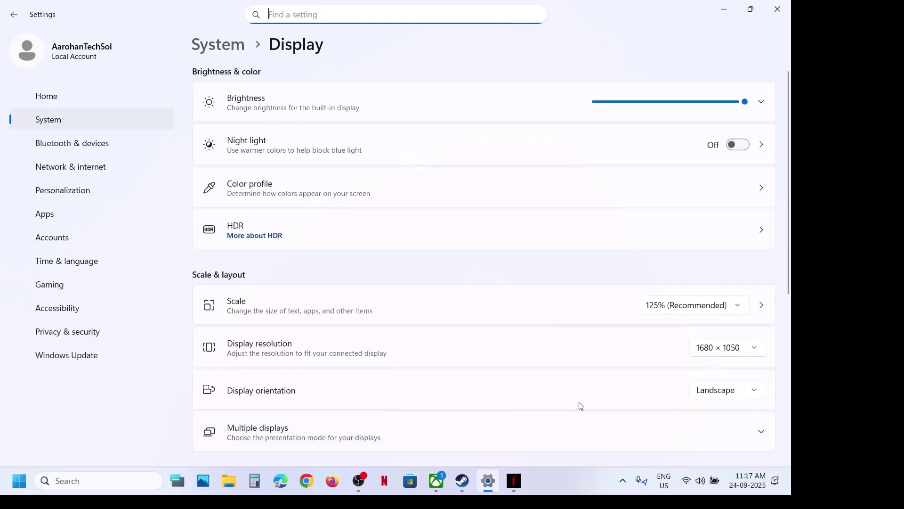
pyautogui.click(513, 481)
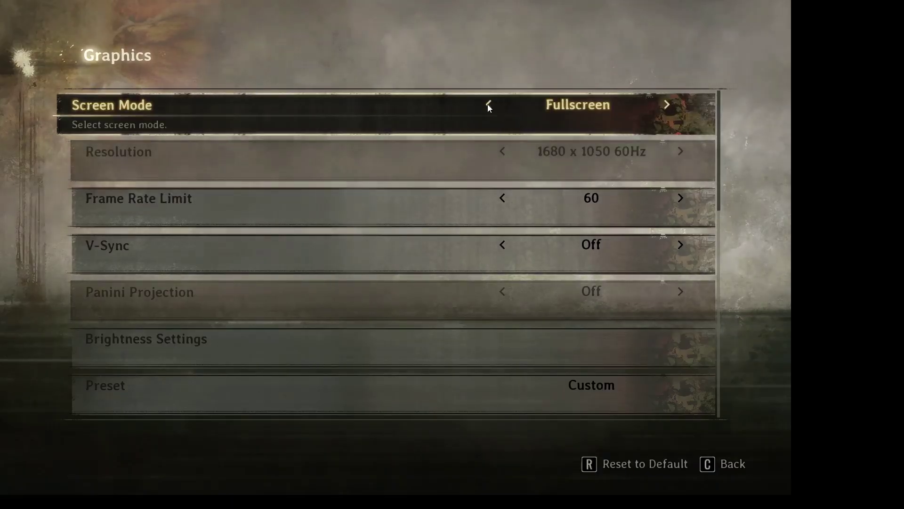
# Set Windowed mode and step the resolution through 1280 x 800 and 1280 x 768 to 1280 x 720.
pyautogui.click(492, 107)
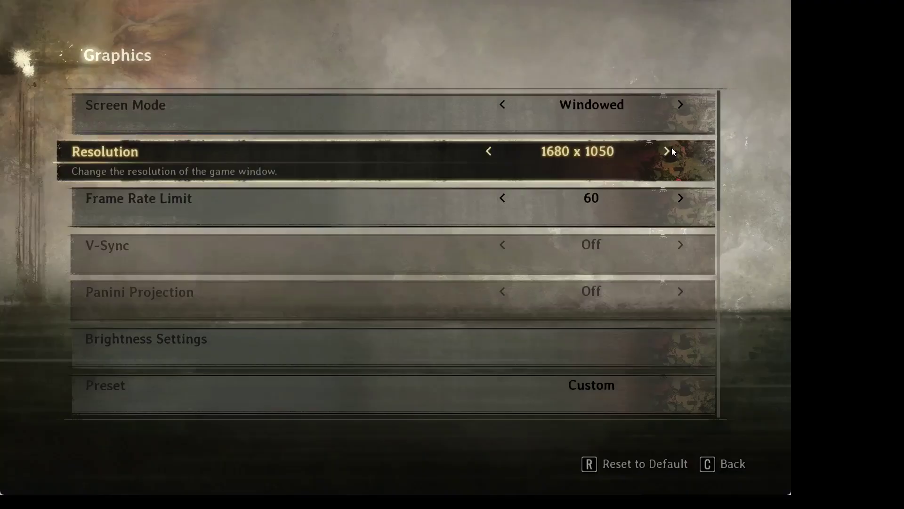
pyautogui.click(668, 151)
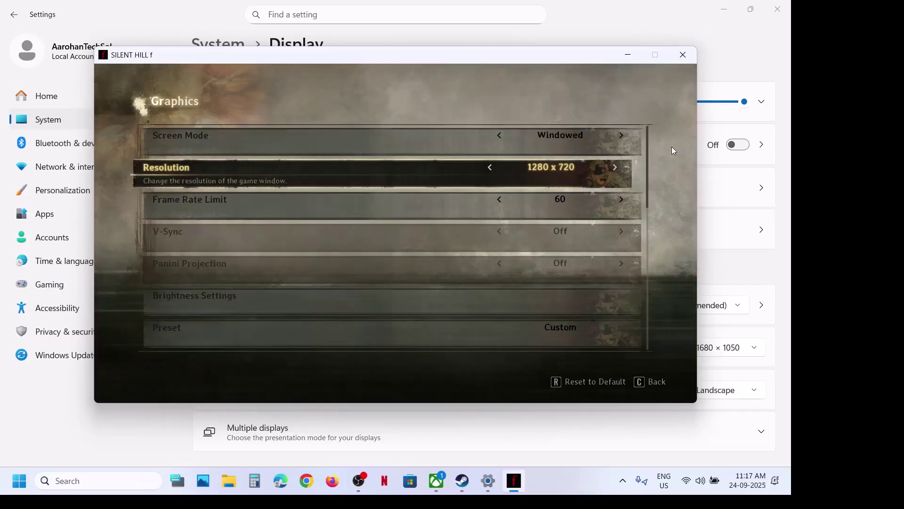
pyautogui.click(612, 163)
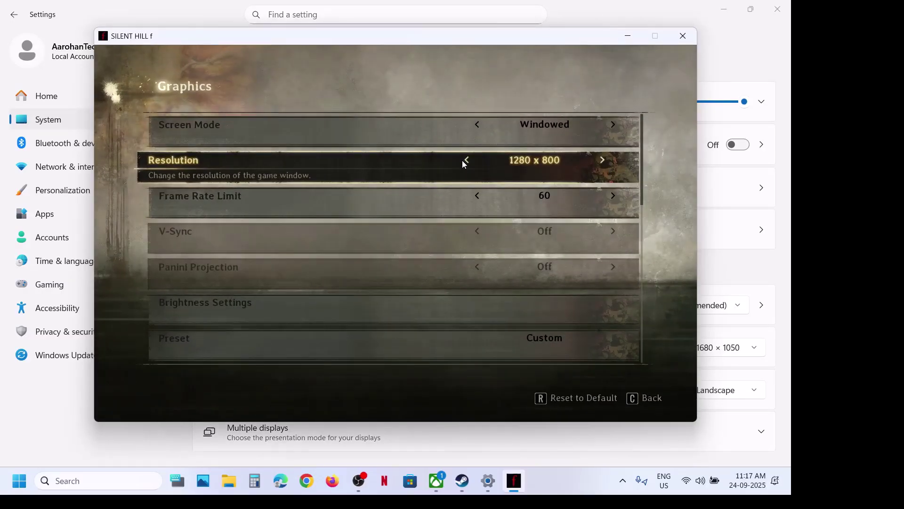
pyautogui.click(466, 160)
pyautogui.click(477, 164)
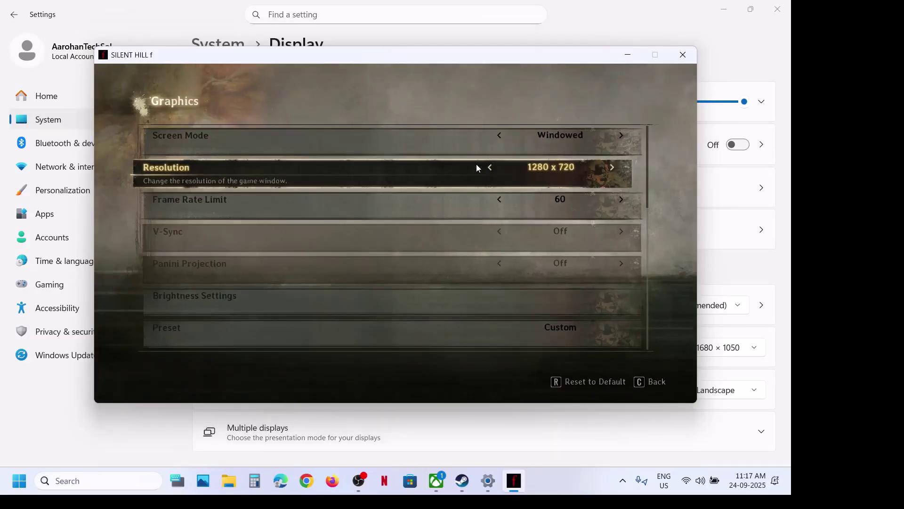